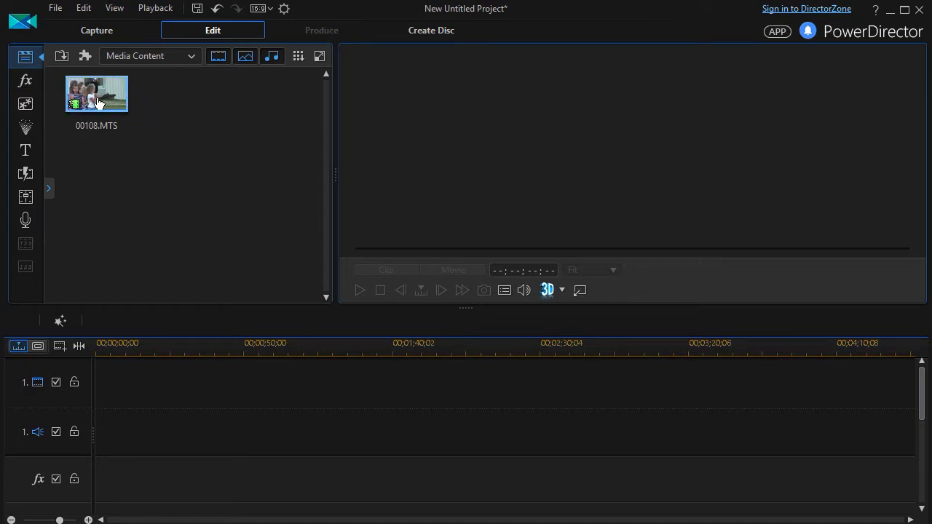
- Place 00108.MTS at the timeline start and open its Video Speed power tool settings, widening the panel
drag(97, 101, 85, 405)
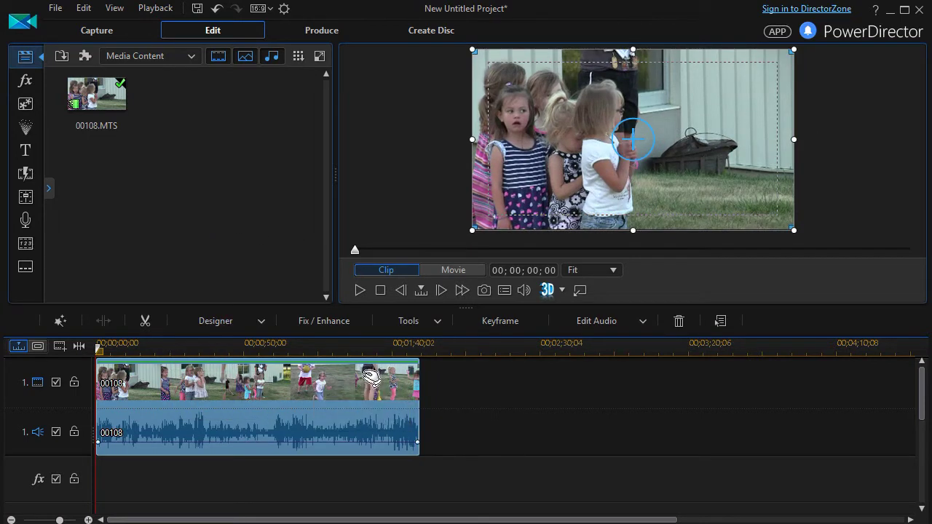
click(441, 323)
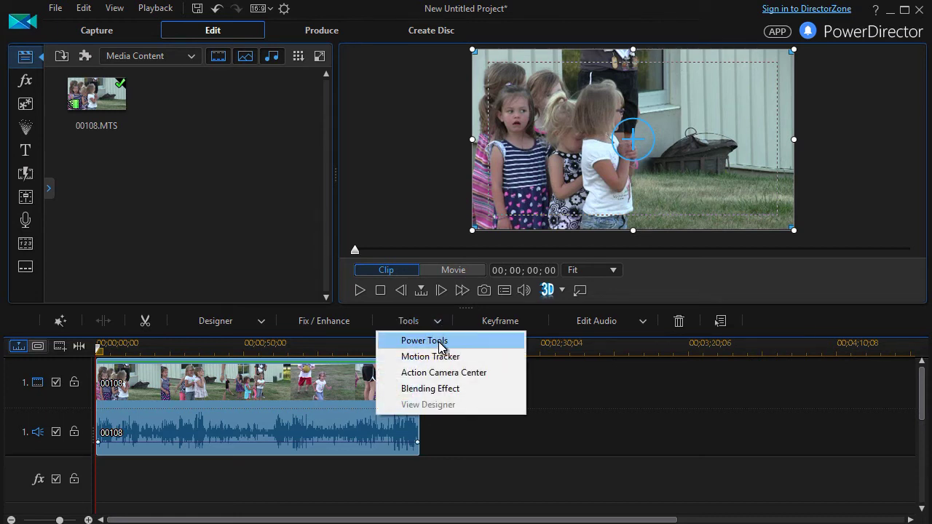
click(430, 341)
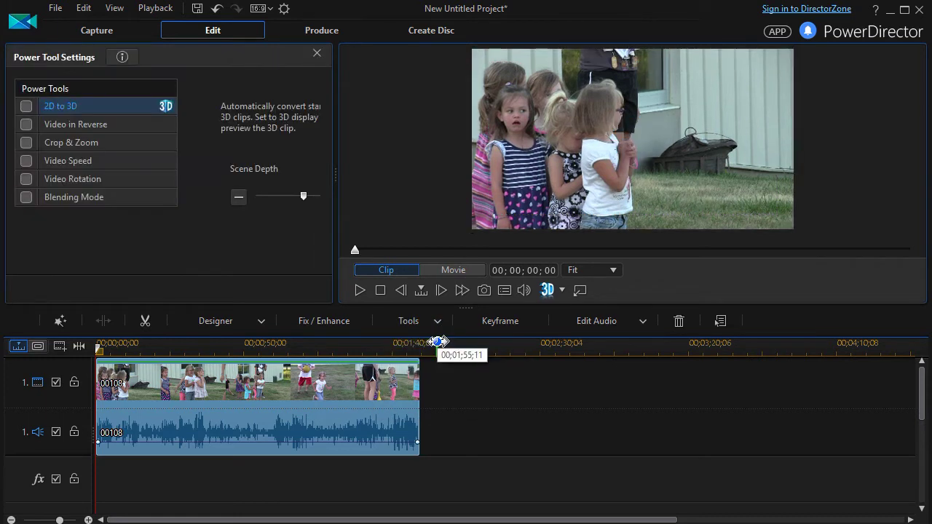
click(72, 163)
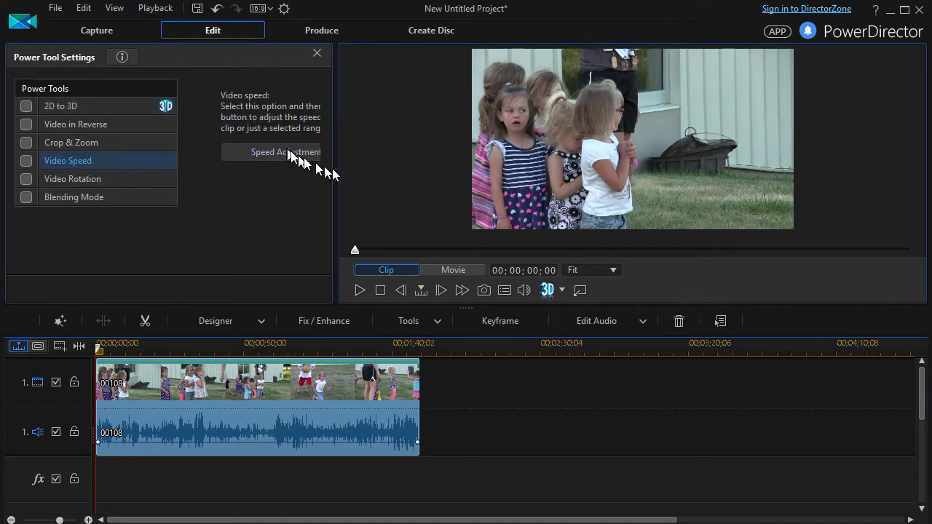
drag(333, 176, 402, 179)
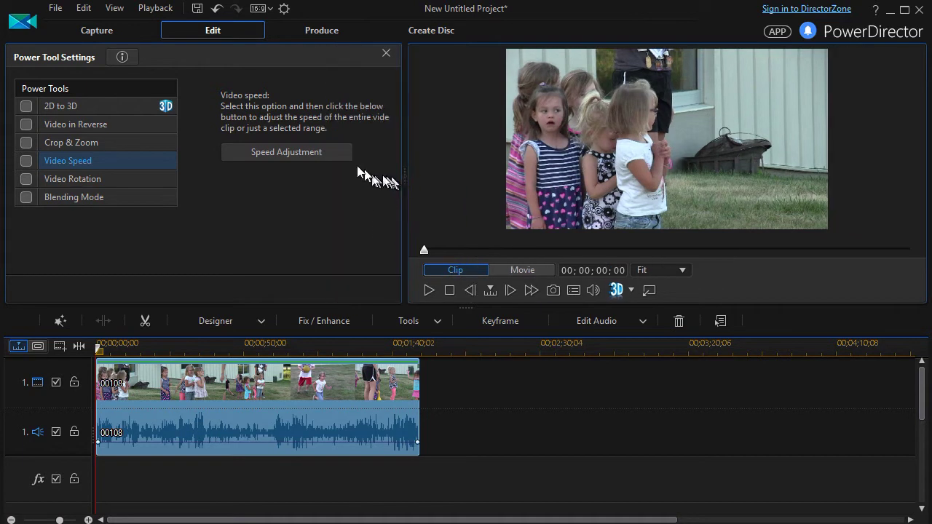
- Create a selected-range time shift in Video Speed Designer, spanning roughly 02;14 to 26;25
click(294, 153)
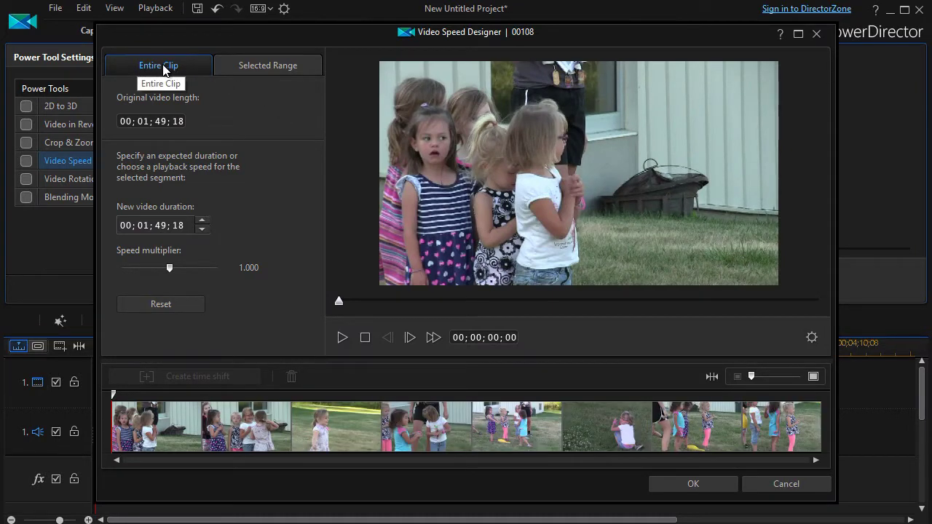
click(270, 64)
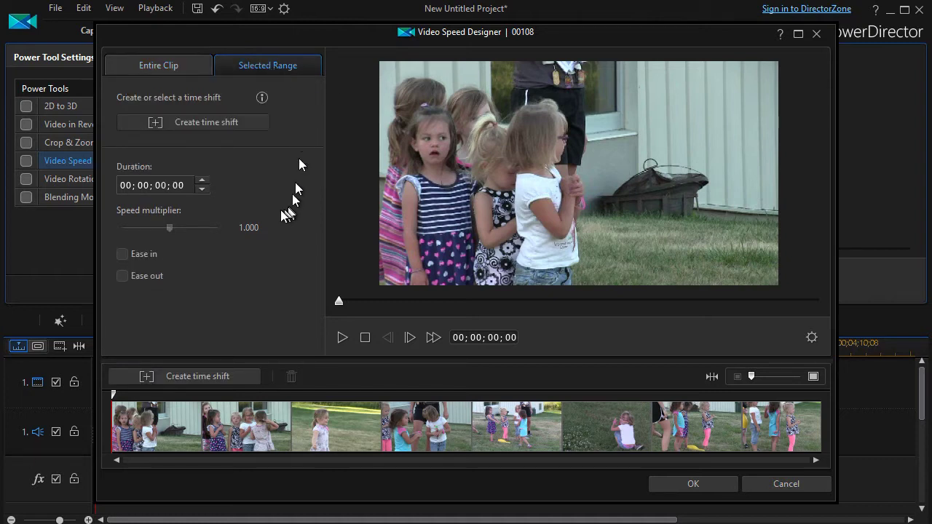
click(192, 124)
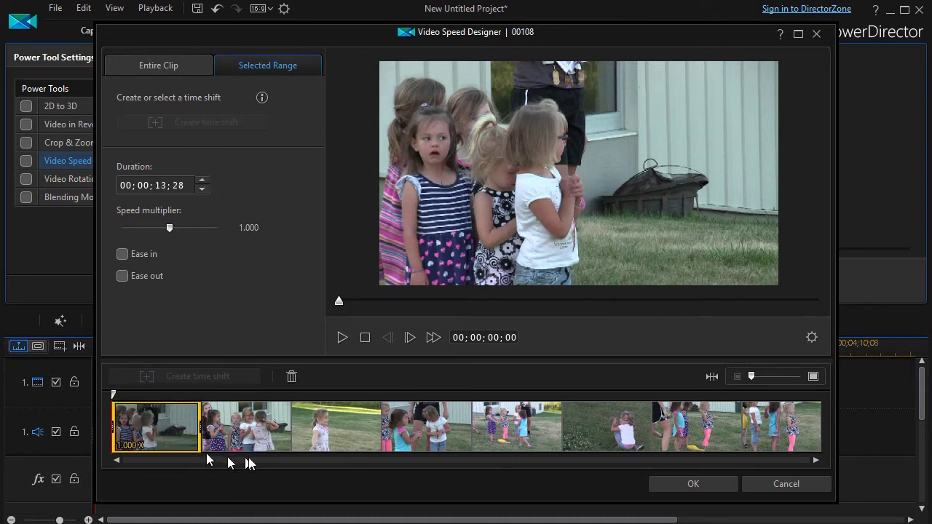
click(163, 410)
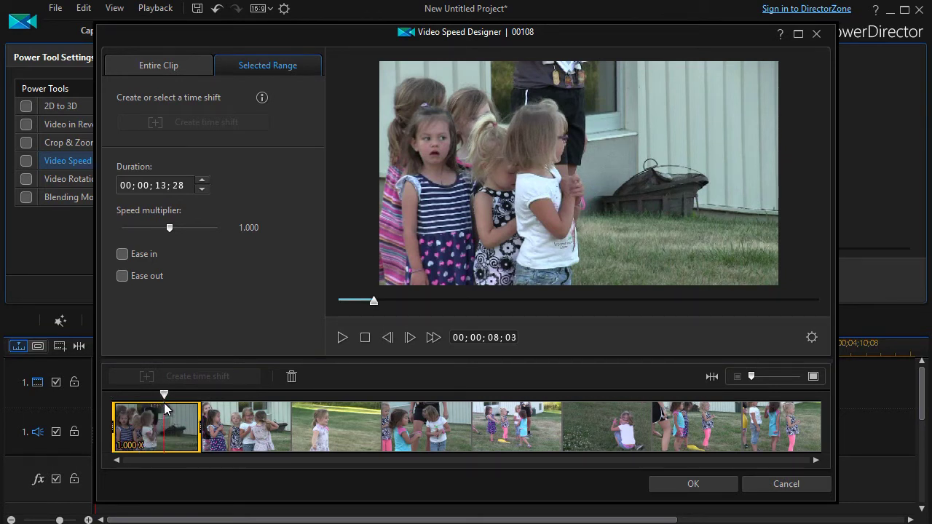
drag(199, 429, 285, 429)
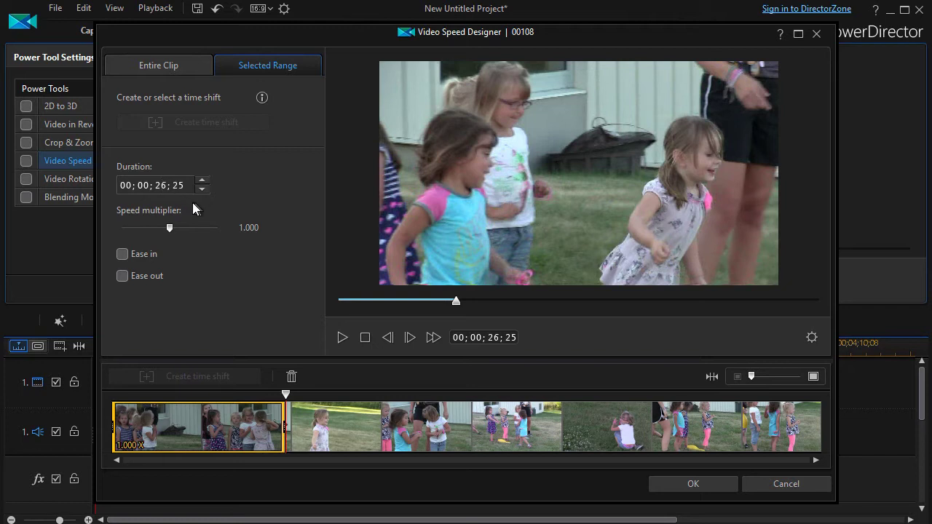
drag(115, 423, 130, 427)
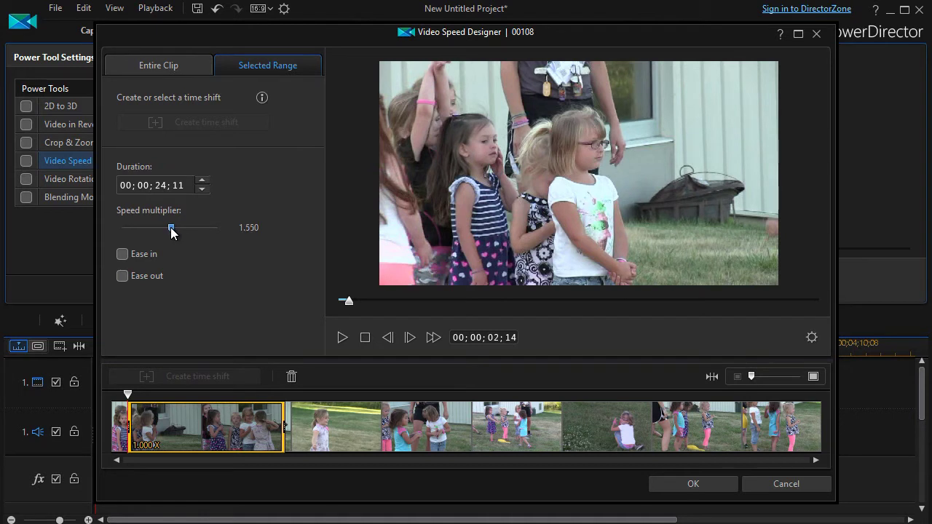
- Raise the time-shift range's speed multiplier to 5.090
drag(173, 228, 174, 228)
click(274, 225)
click(274, 226)
click(274, 226)
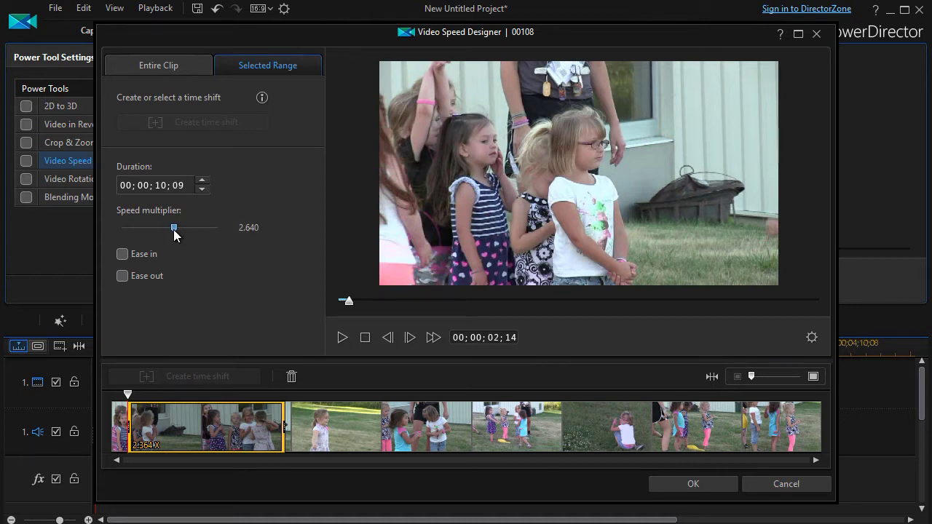
drag(180, 232, 181, 233)
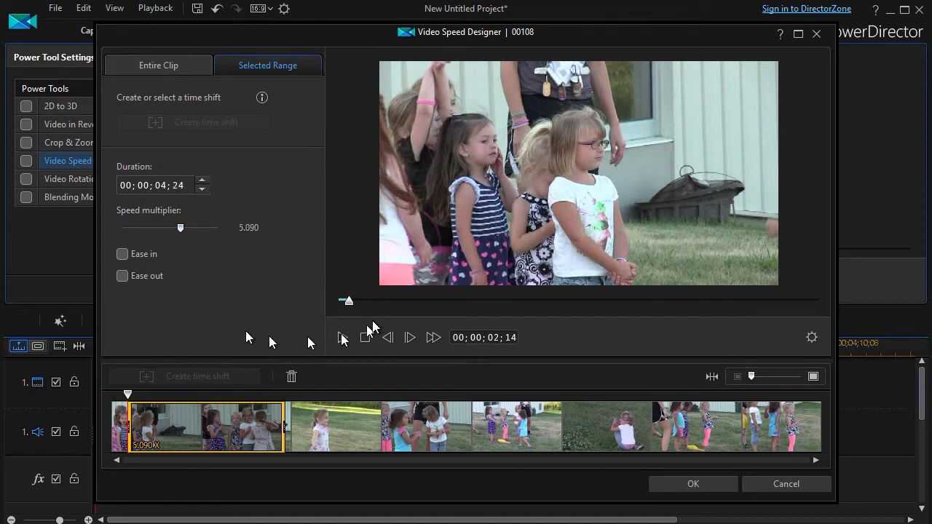
drag(347, 301, 338, 301)
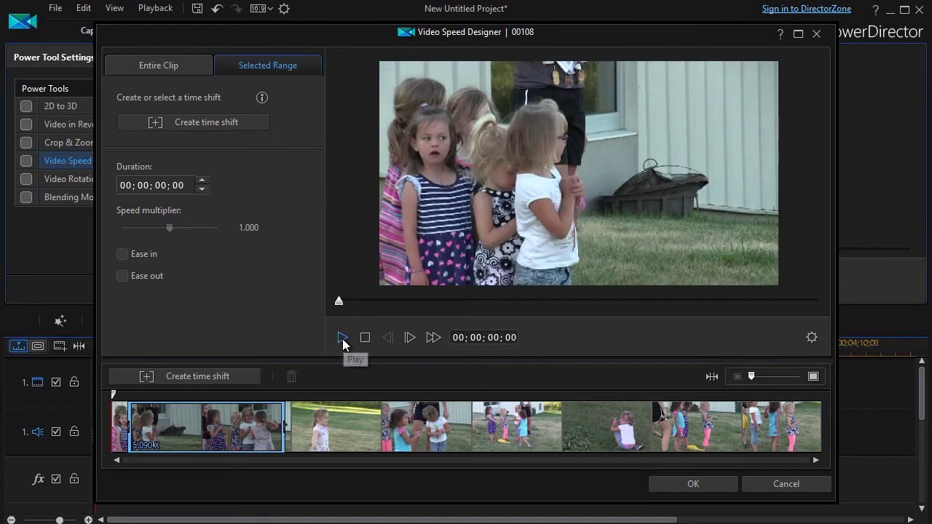
- Preview the 5.090X range, then remove that time shift from the filmstrip
click(342, 338)
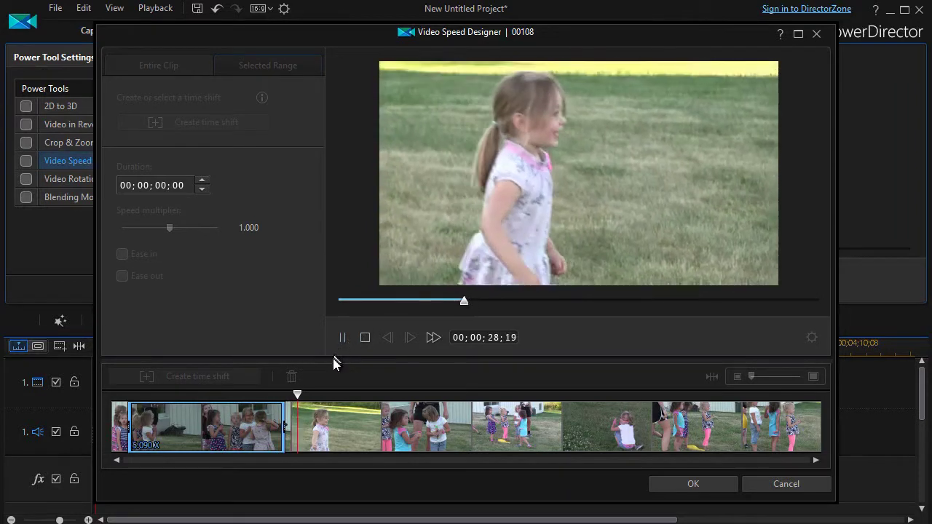
click(342, 338)
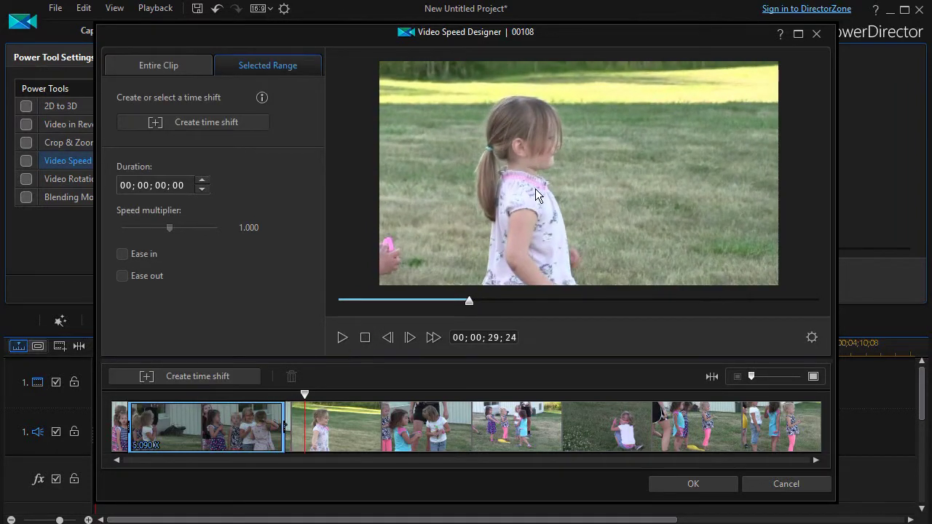
right_click(217, 431)
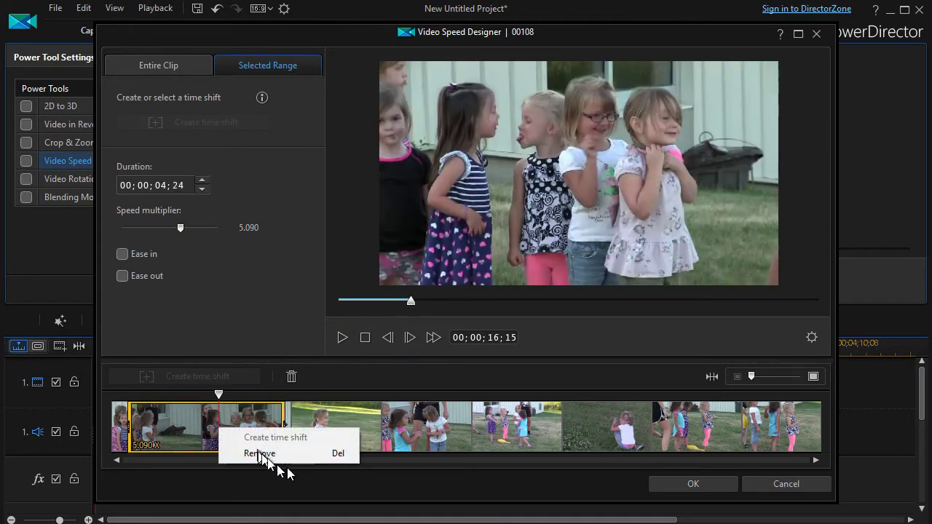
click(275, 454)
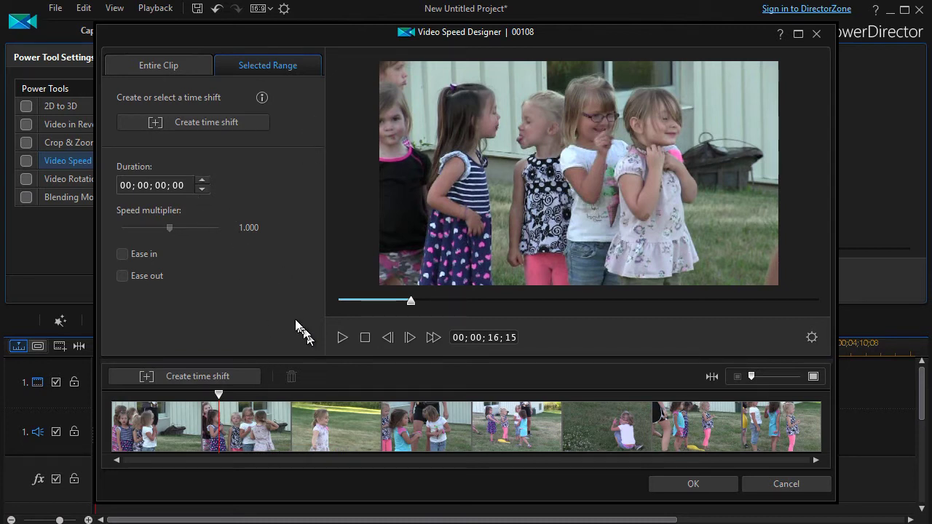
- Create a new time shift stretched over more footage and slow it to 0.380x
click(212, 122)
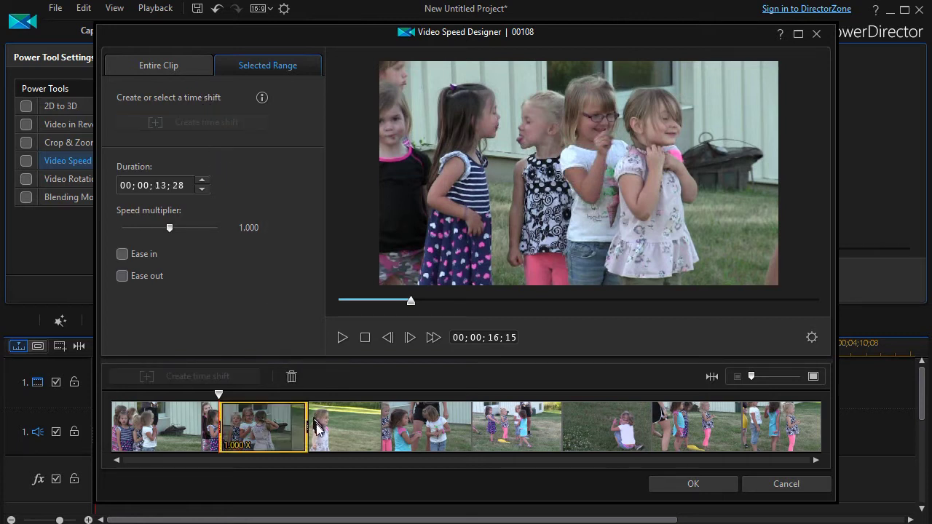
drag(304, 428, 451, 432)
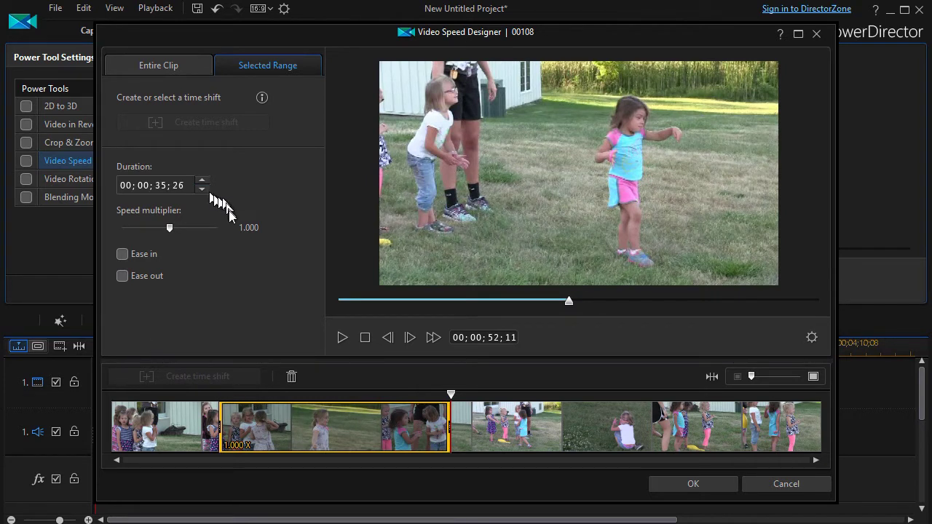
drag(158, 227, 145, 233)
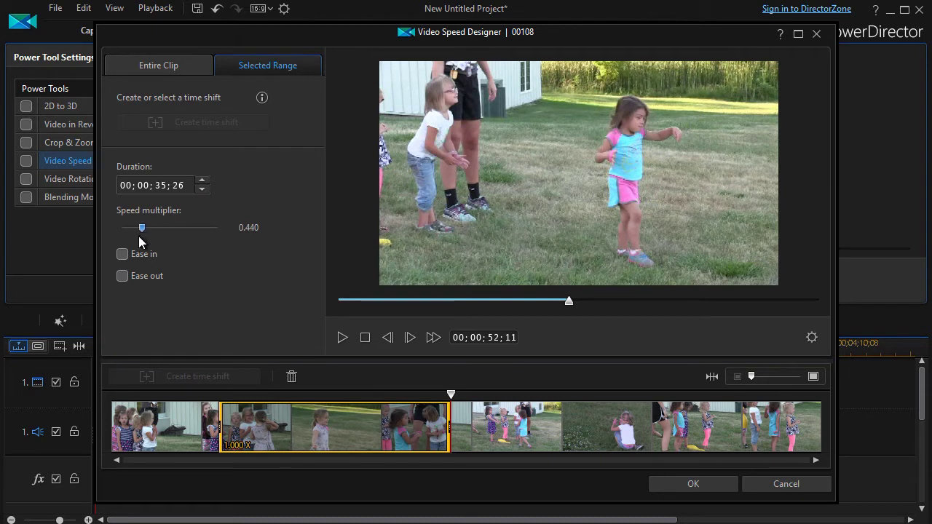
drag(137, 236, 140, 231)
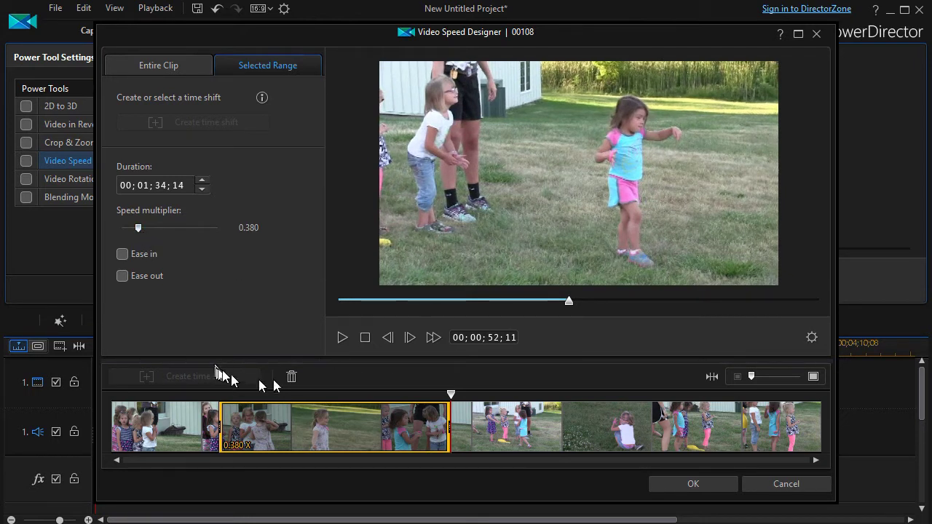
drag(571, 305, 407, 333)
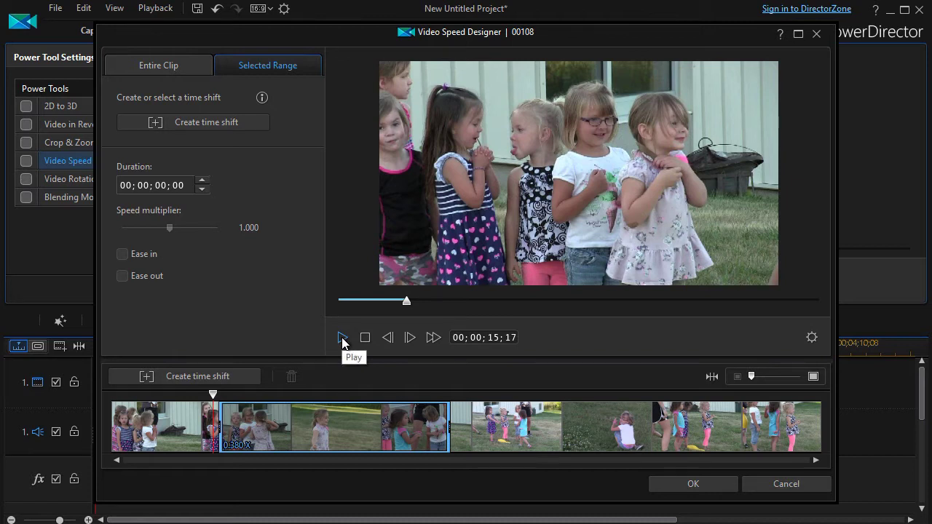
- Play back the clip to check the 0.380x slowdown
click(343, 338)
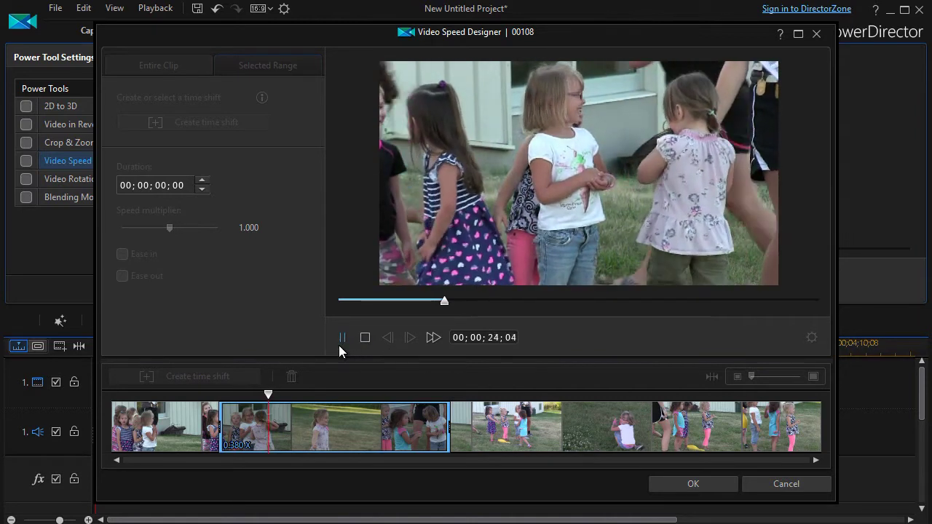
click(341, 339)
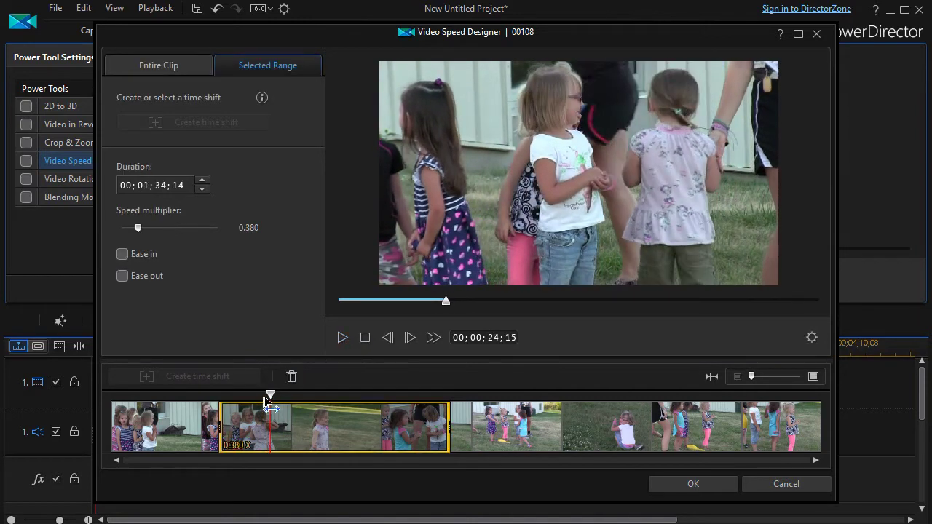
drag(270, 397, 402, 399)
click(327, 435)
- Drag the slowed range's end and start later, shortening it to 00;01;03;01
drag(454, 436, 667, 437)
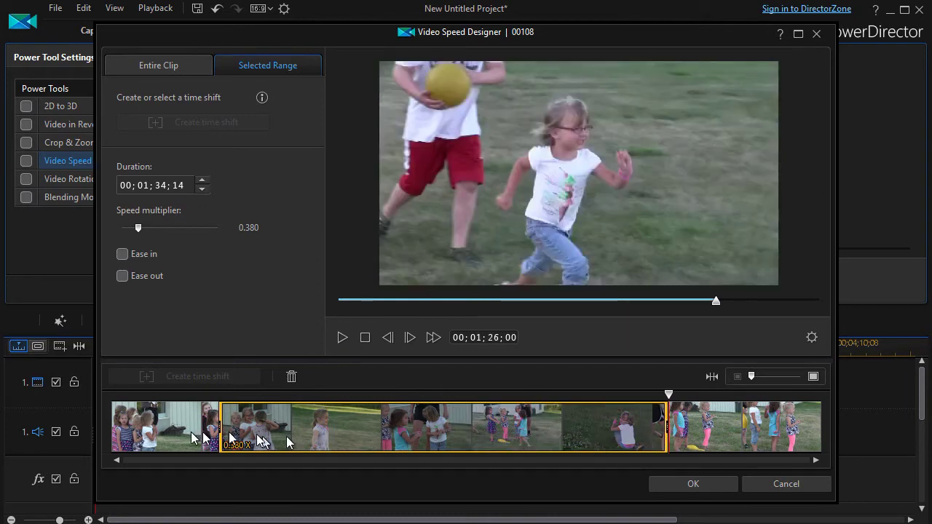
click(218, 427)
drag(219, 427, 512, 435)
drag(540, 435, 515, 467)
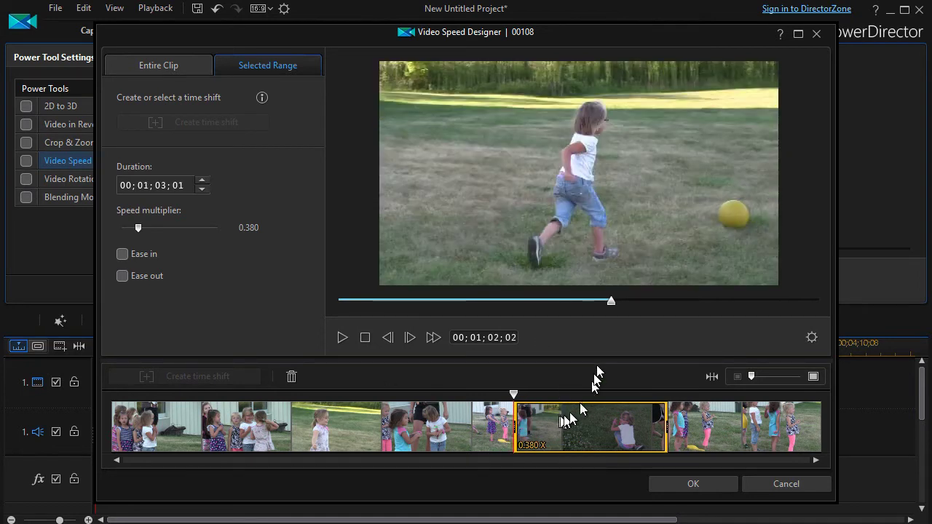
- Preview the repositioned range, slow it to 0.220x, and replay it from the range start
click(340, 338)
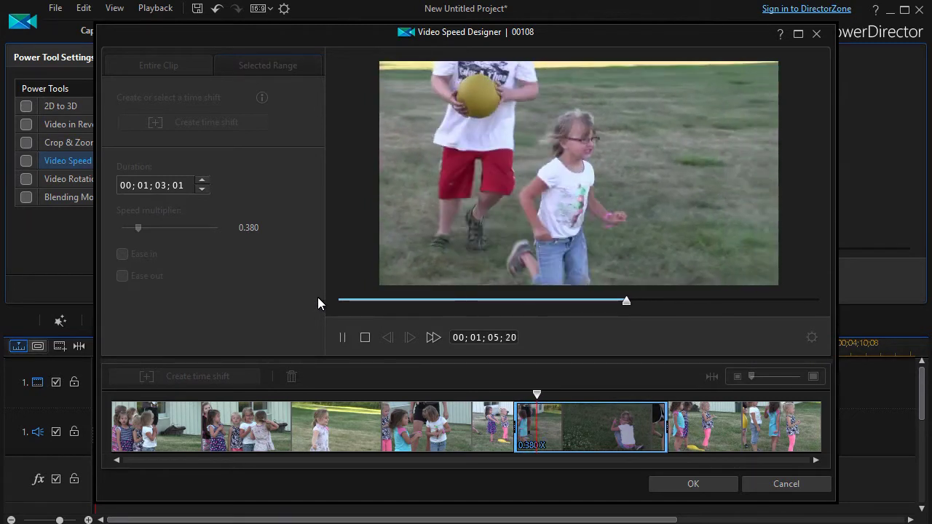
click(342, 338)
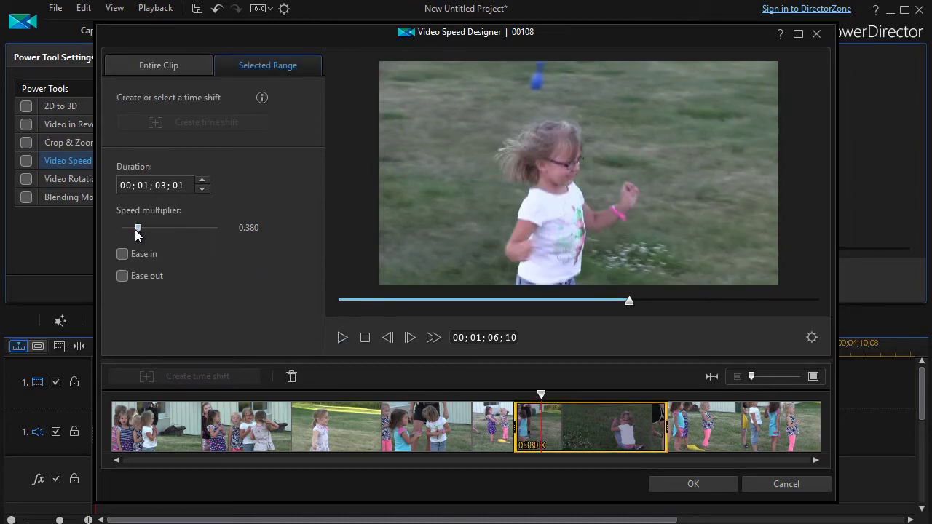
drag(136, 230, 125, 234)
drag(542, 397, 516, 396)
click(340, 339)
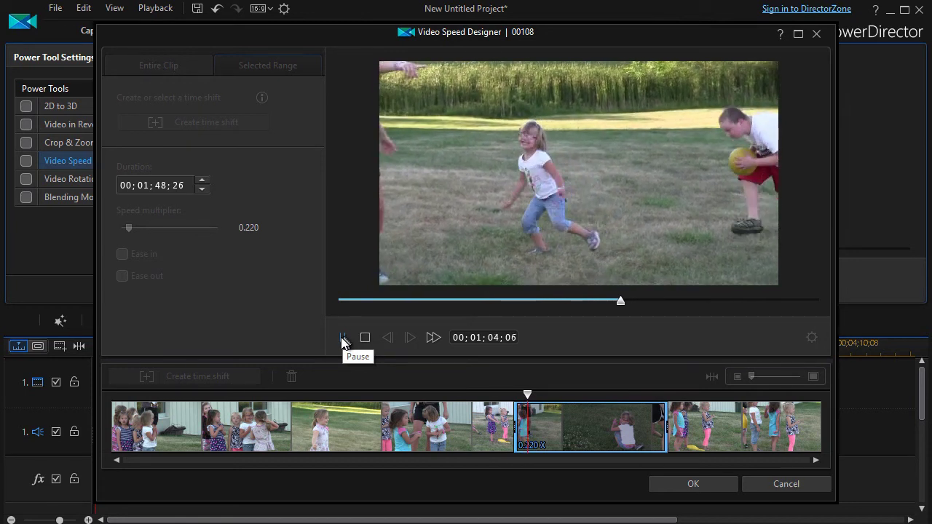
click(342, 339)
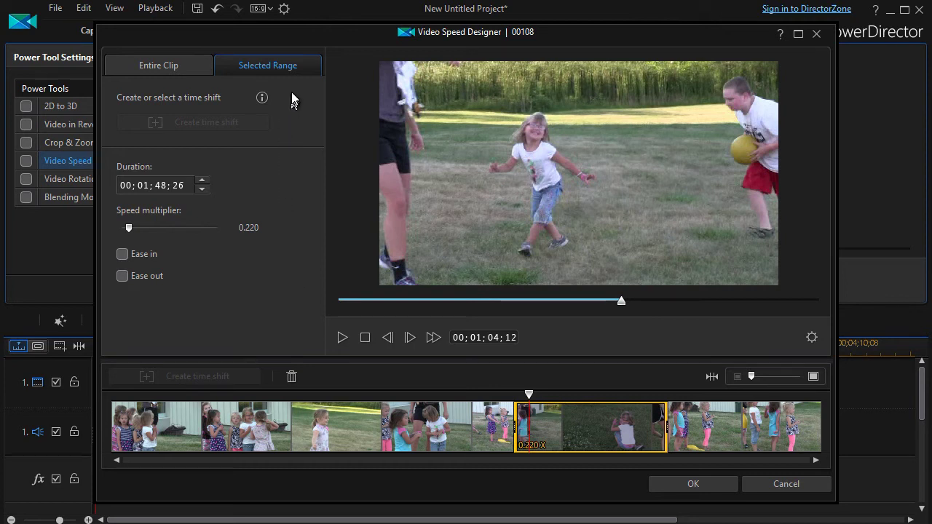
- Remove the 0.220X time shift and switch to the Entire Clip speed settings
right_click(589, 429)
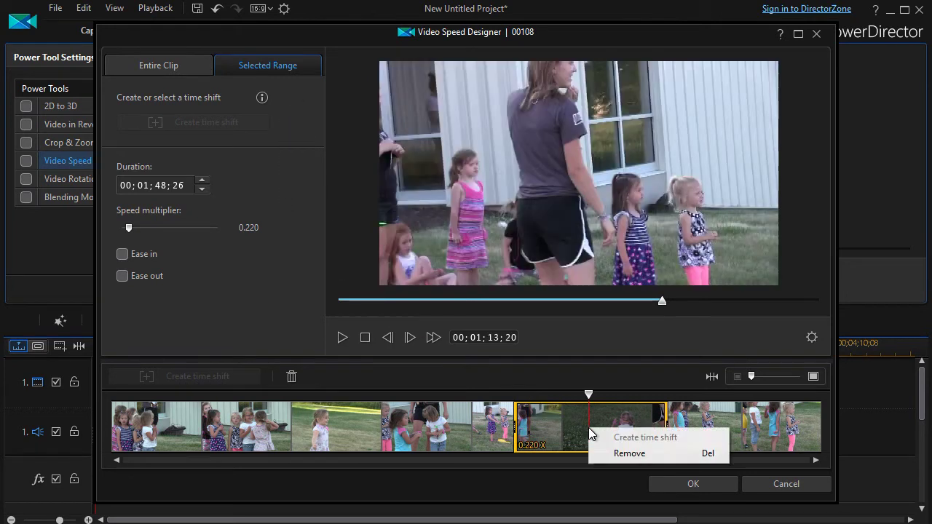
click(624, 455)
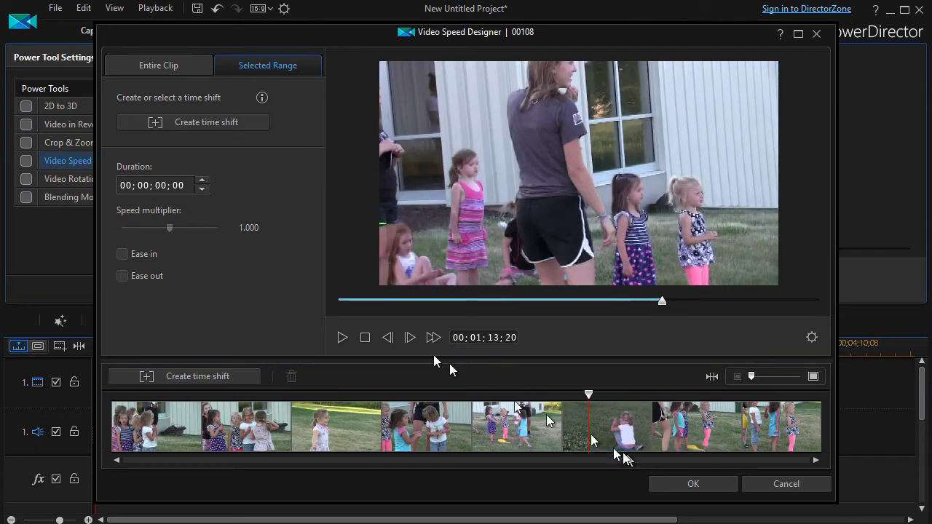
click(174, 65)
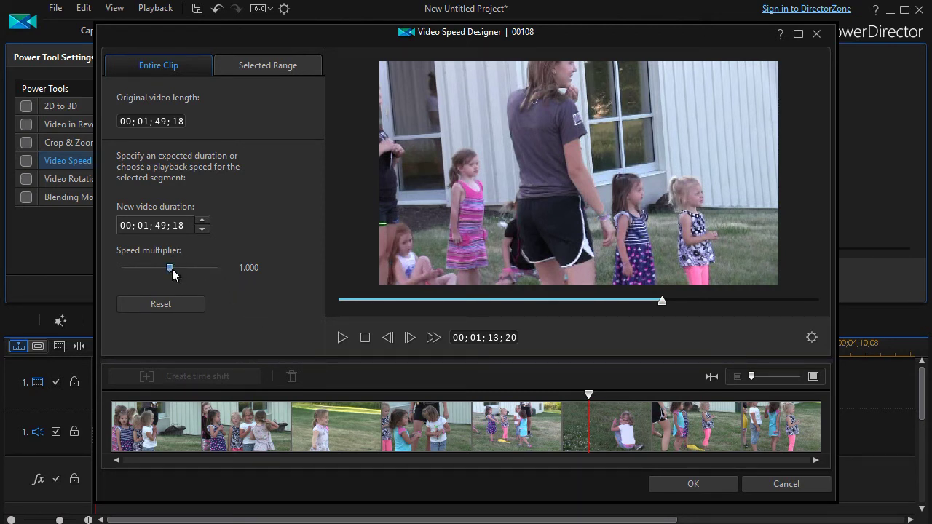
- Set the entire clip's speed multiplier to 1.270 and play it back from the start
drag(172, 268, 172, 273)
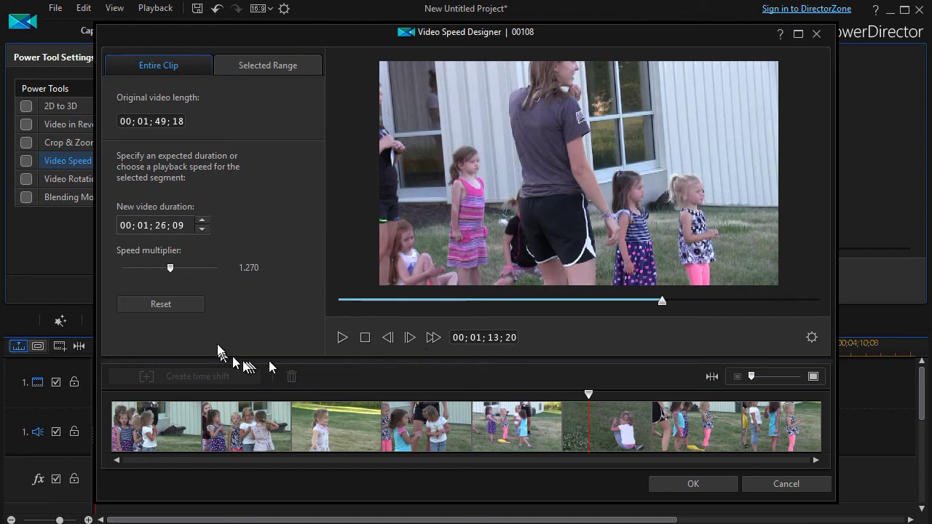
click(365, 338)
click(342, 337)
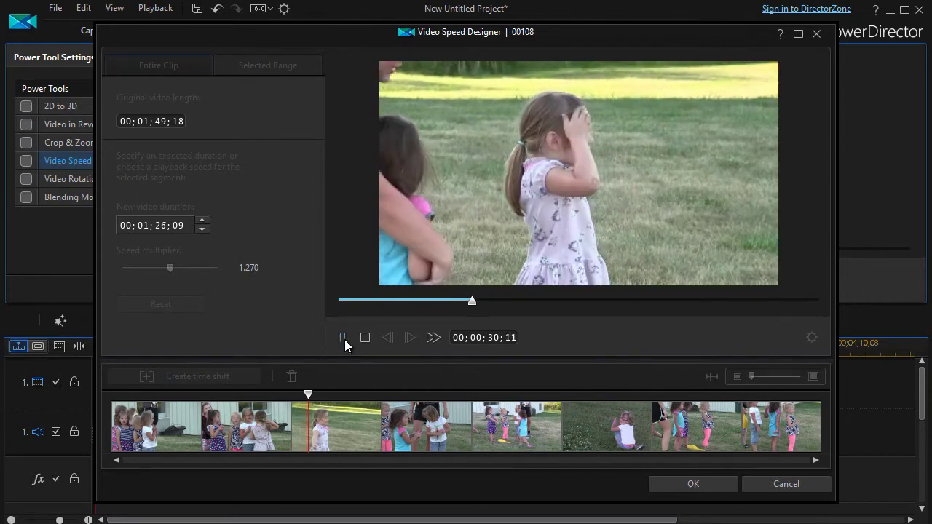
click(342, 338)
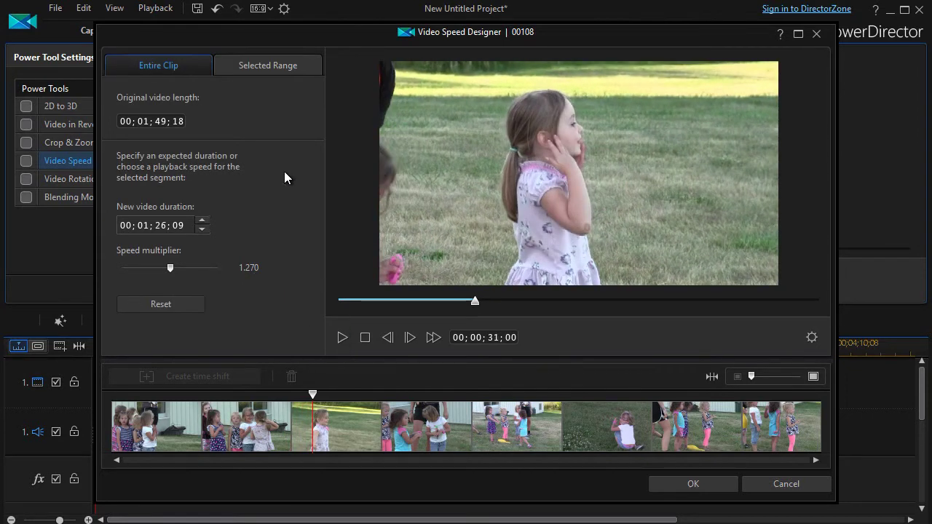